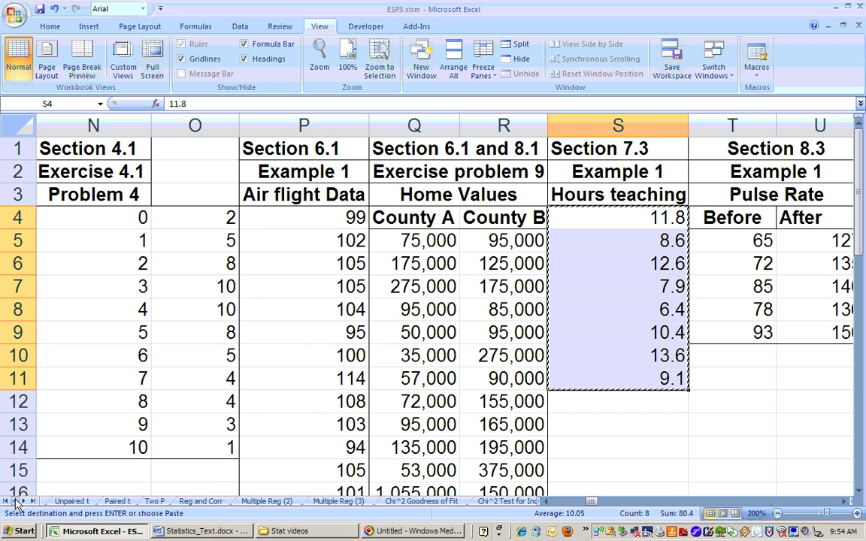
Paste the copied Hours teaching data as values into the One U sheet's "Type in data" column, starting at E4
click(15, 500)
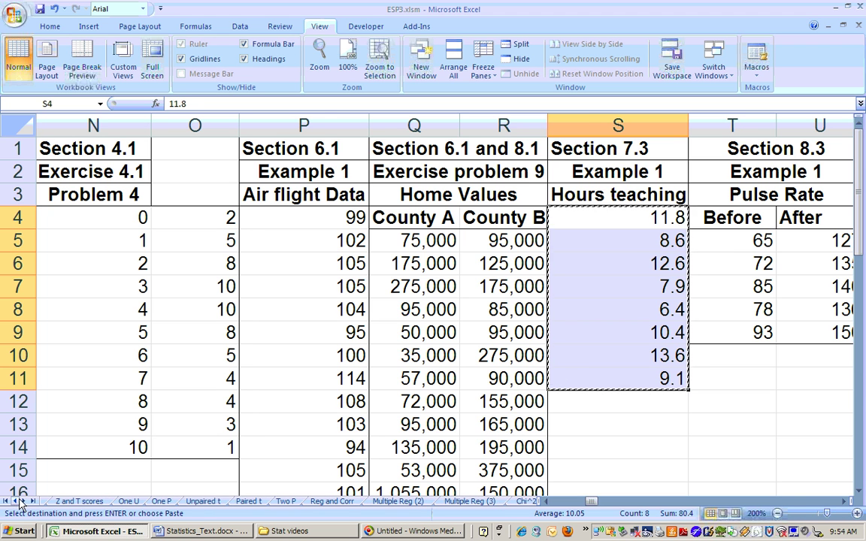
click(128, 500)
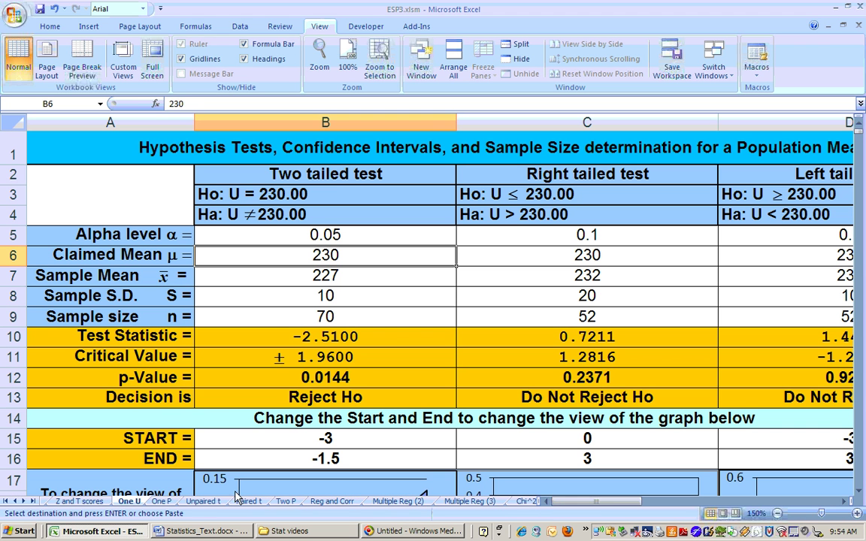
click(843, 502)
click(843, 501)
click(843, 501)
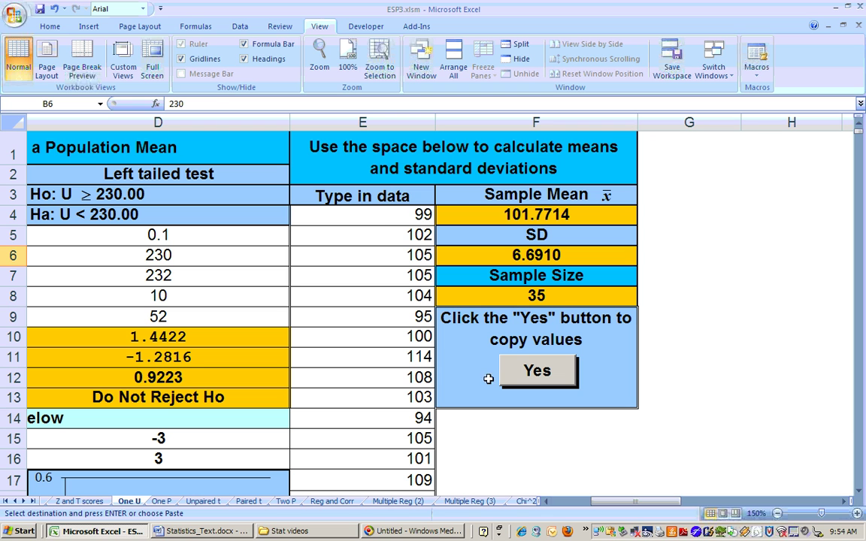
click(374, 212)
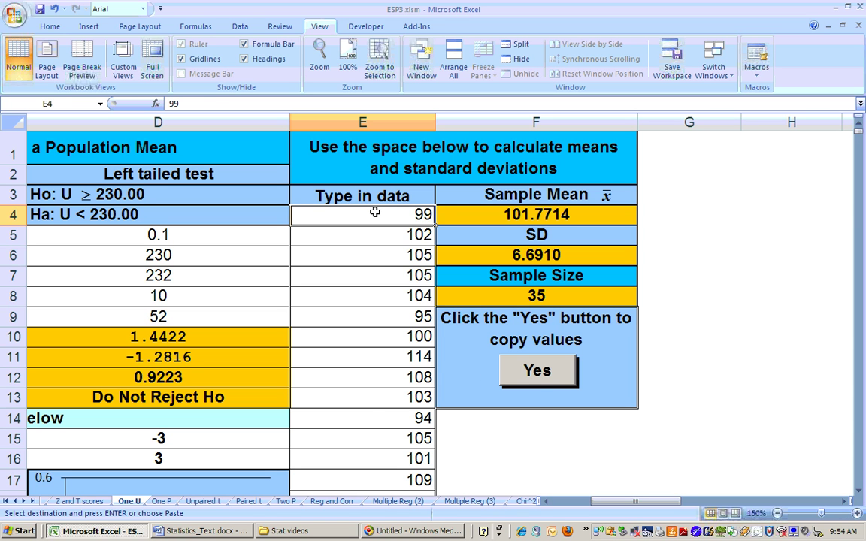
right_click(374, 213)
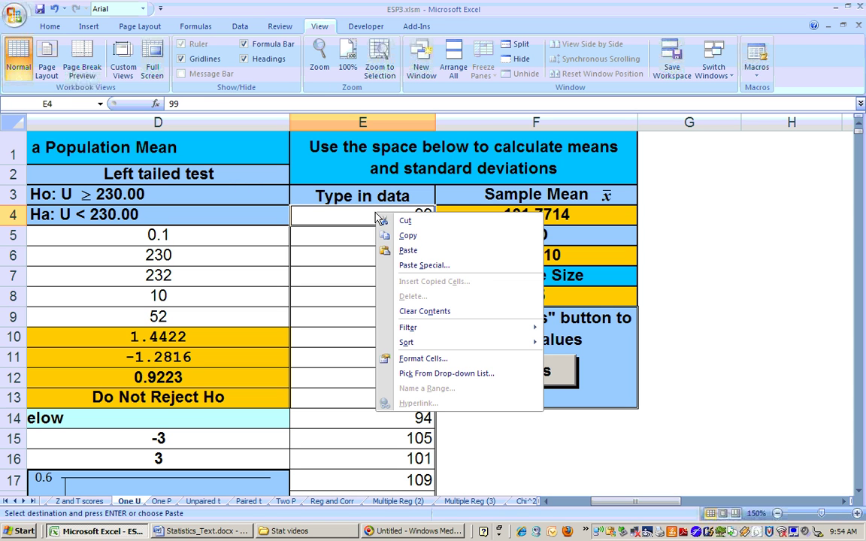
click(390, 260)
click(285, 208)
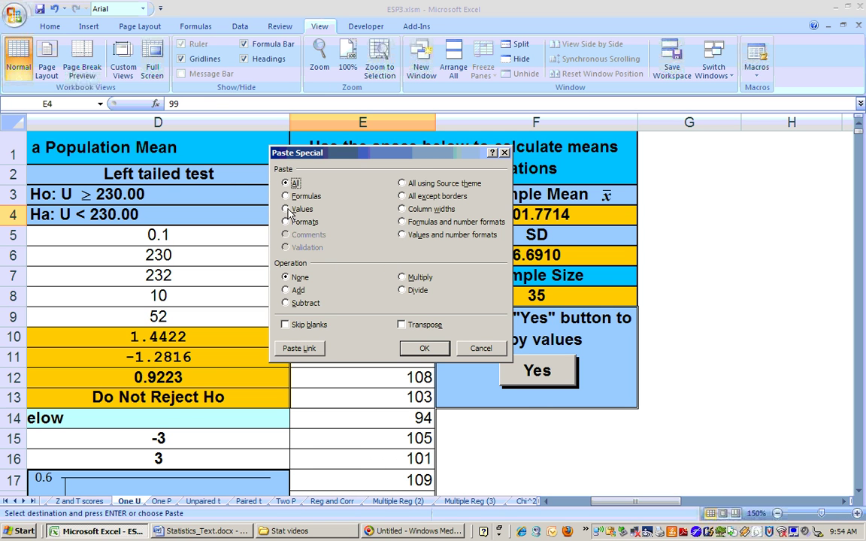
click(414, 348)
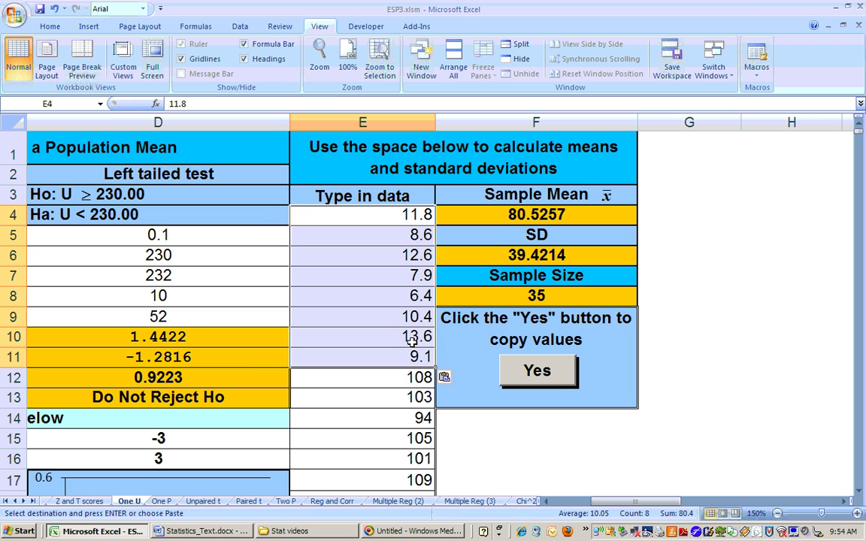
Clear the leftover old data below the pasted values in column E, from E12 downward
click(394, 380)
key(shift+Down)
key(shift+Down)
key(shift+Down)
key(shift+Down)
key(shift+Down)
key(shift+Down)
key(shift+Down)
key(shift+Down)
key(shift+Down)
key(shift+Down)
key(shift+Down)
key(shift+Down)
key(shift+Down)
key(shift+Down)
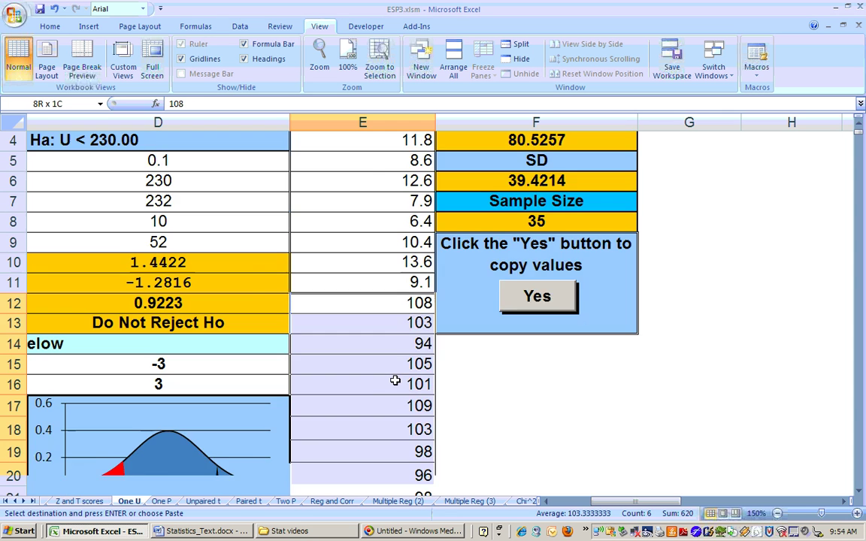
key(shift+Down)
key(shift+Down)
key(shift+Down)
key(shift+Down)
key(shift+Down)
key(shift+Down)
key(shift+Down)
key(shift+Down)
key(shift+Down)
key(shift+Down)
key(shift+Down)
key(shift+Down)
key(shift+Down)
key(shift+Down)
key(shift+Down)
key(shift+Down)
key(shift+Down)
key(shift+Down)
key(shift+Down)
key(shift+Down)
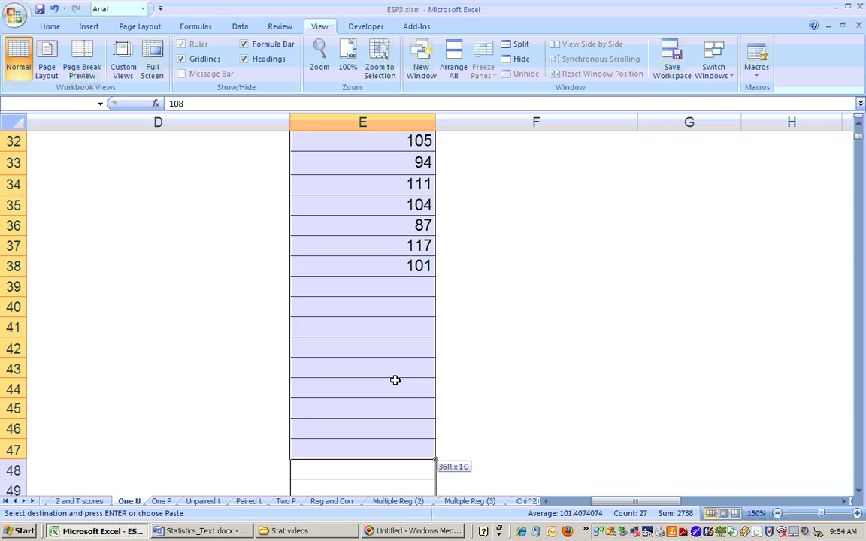
key(Delete)
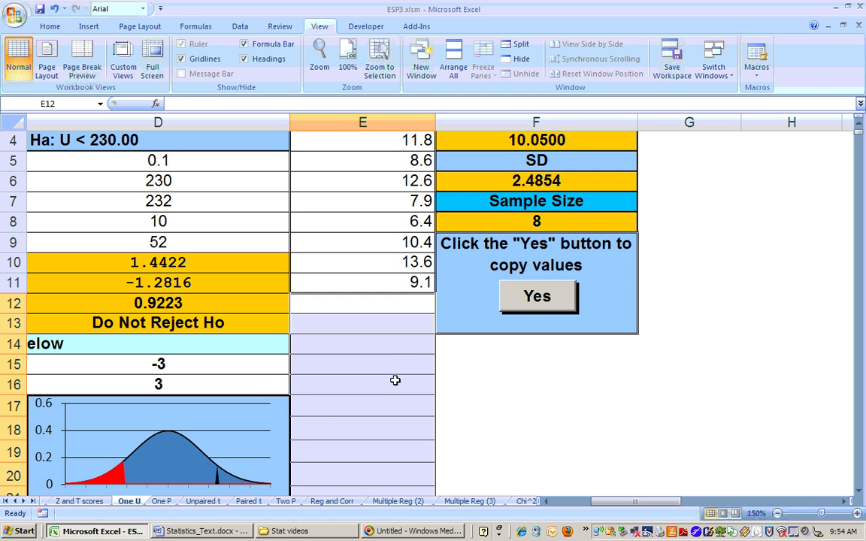
click(400, 362)
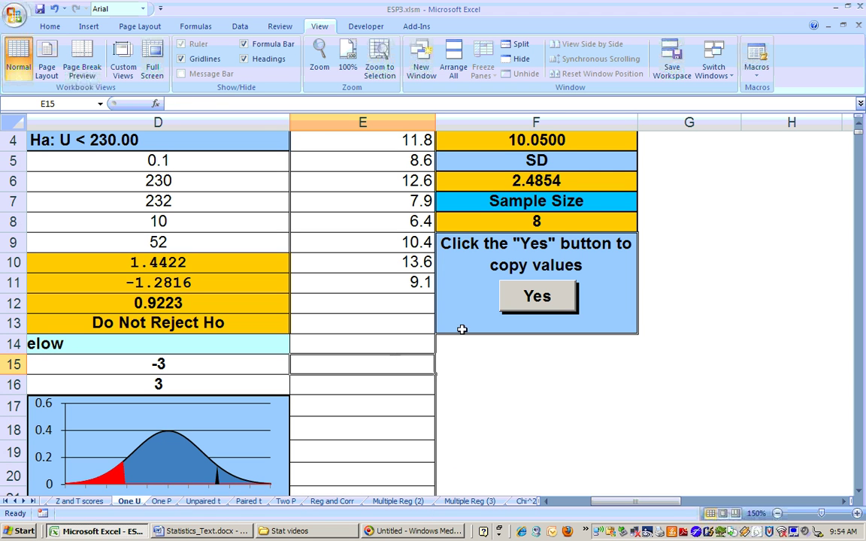
Copy the calculated sample mean, standard deviation and sample size into the hypothesis tests with the sheet's copy-values macro
click(859, 126)
click(858, 127)
click(858, 126)
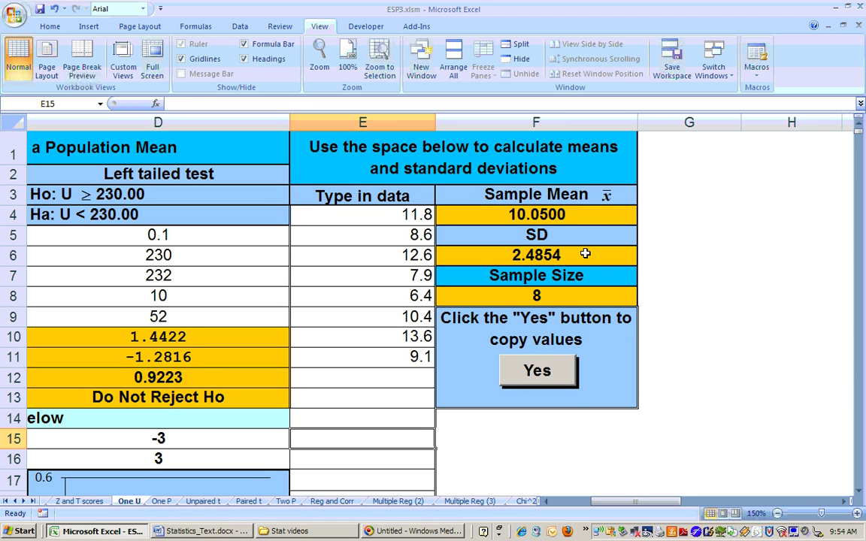
click(559, 215)
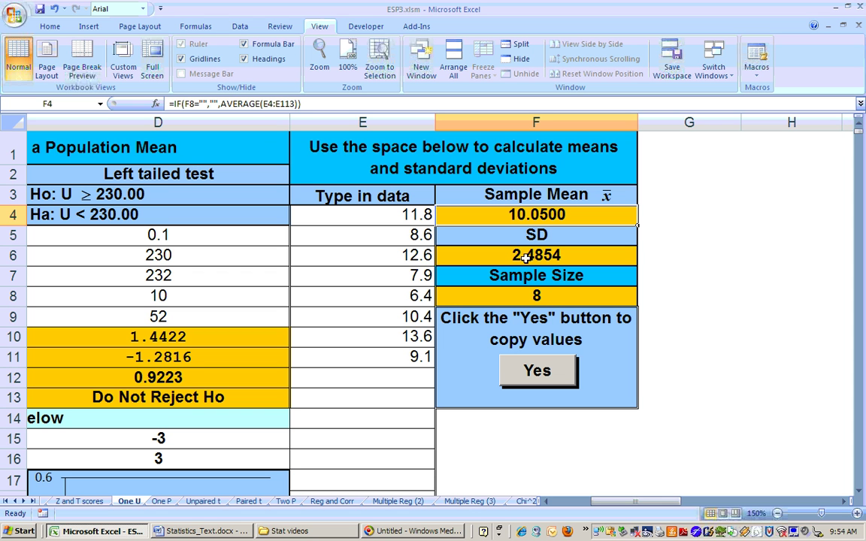
click(539, 368)
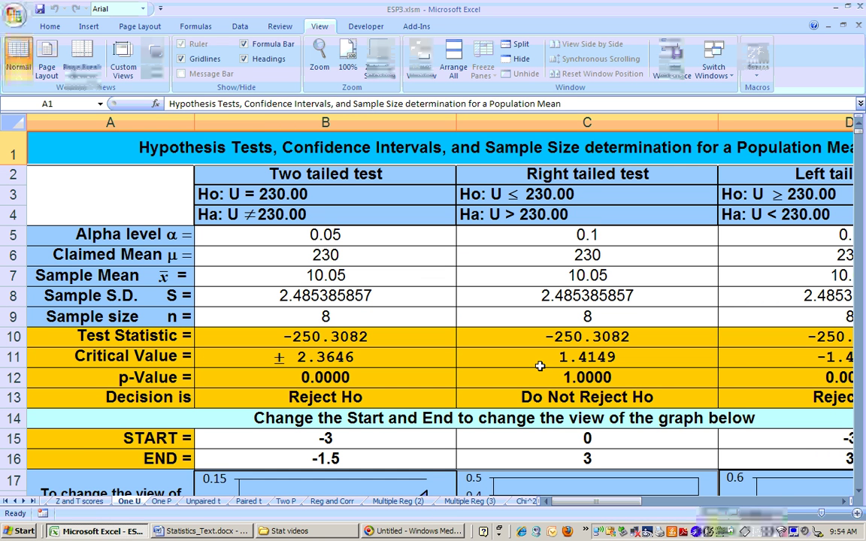
Set the left tailed test's claimed mean in D6 to 11
click(843, 502)
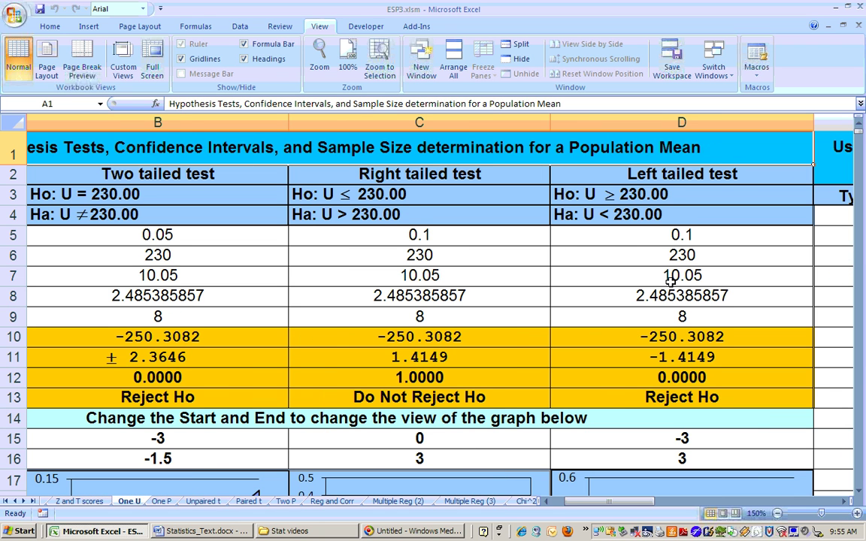
drag(610, 502, 595, 502)
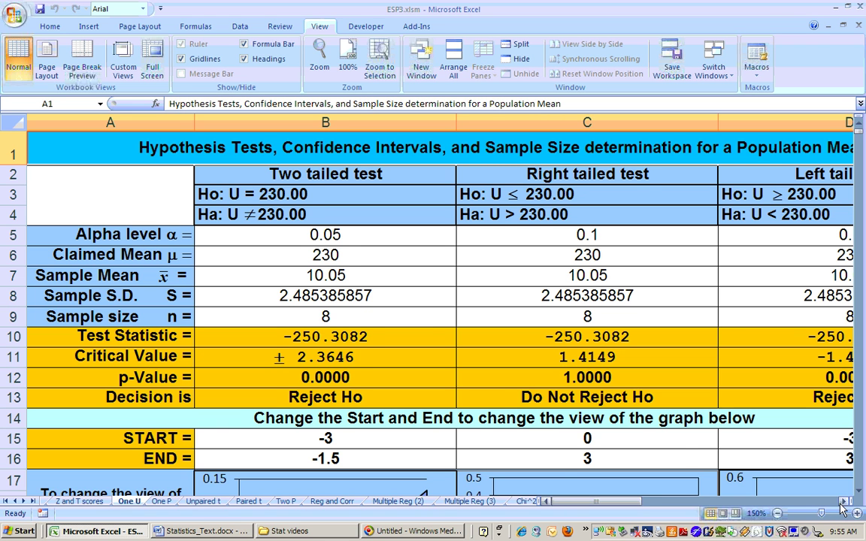
scroll(759, 457, right, 1)
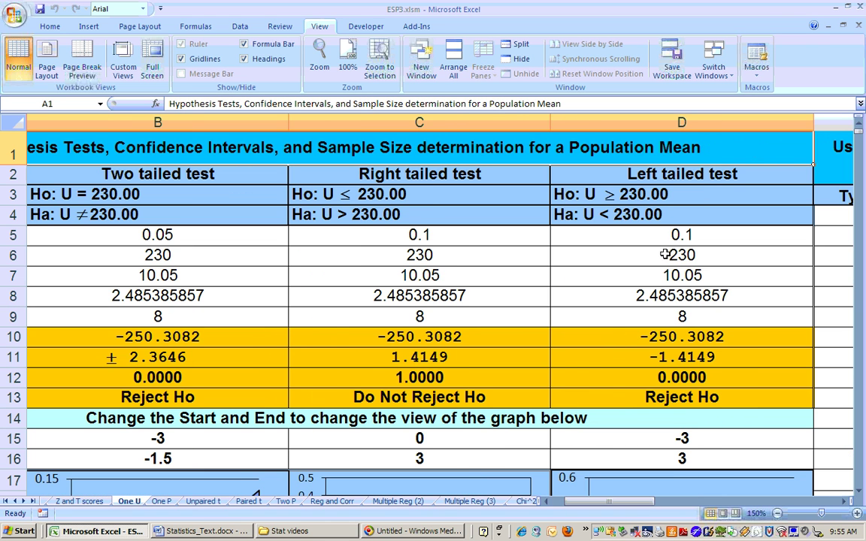
click(666, 254)
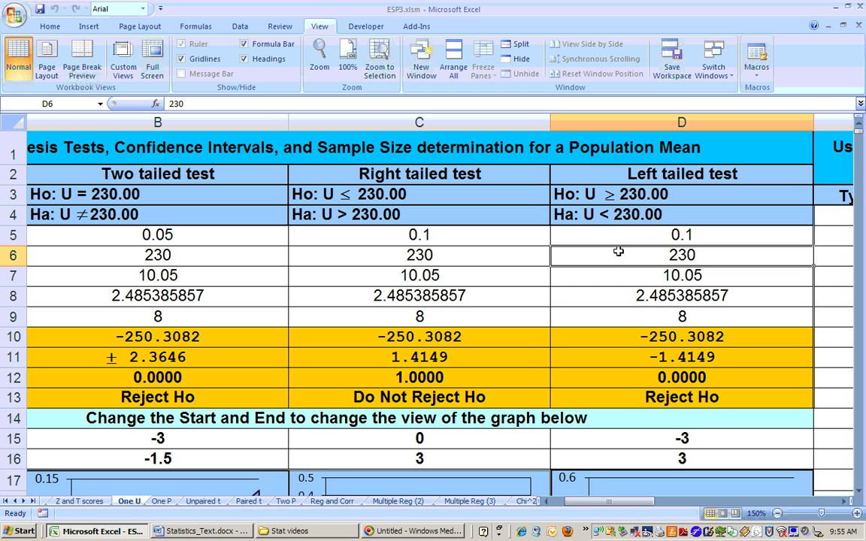
text(11)
key(Return)
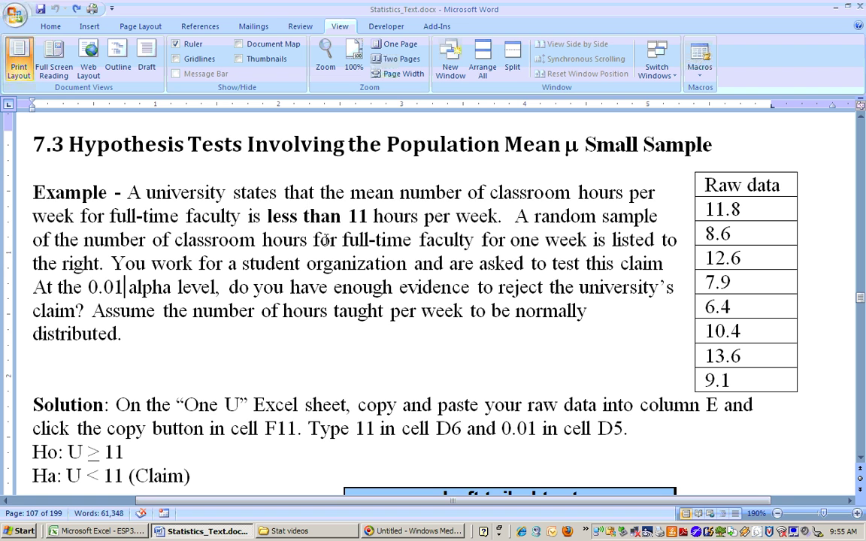
Return to the Excel workbook and set the left tailed test's alpha level in D5 to 0.01
click(111, 532)
click(623, 235)
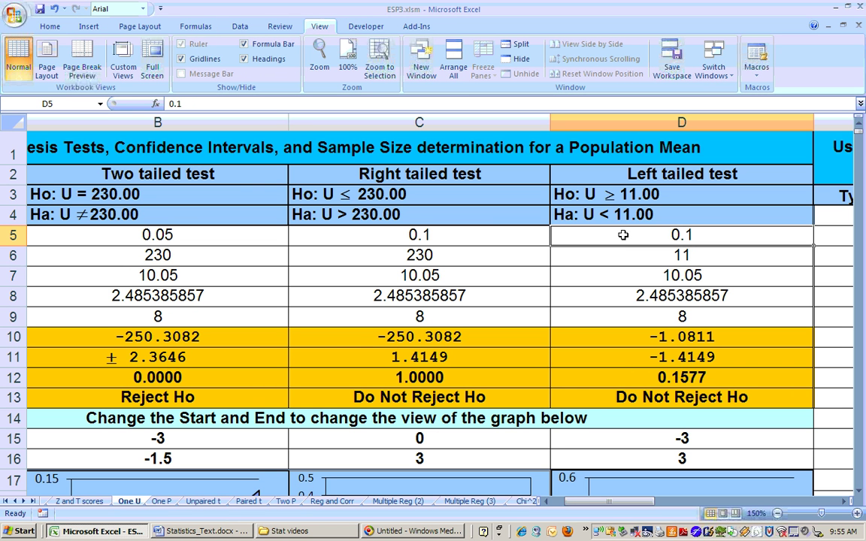
text(.01)
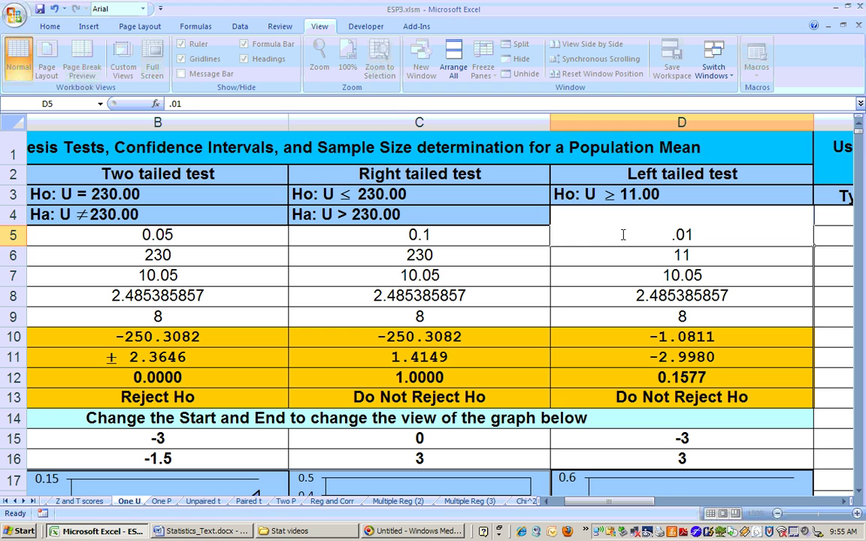
key(Return)
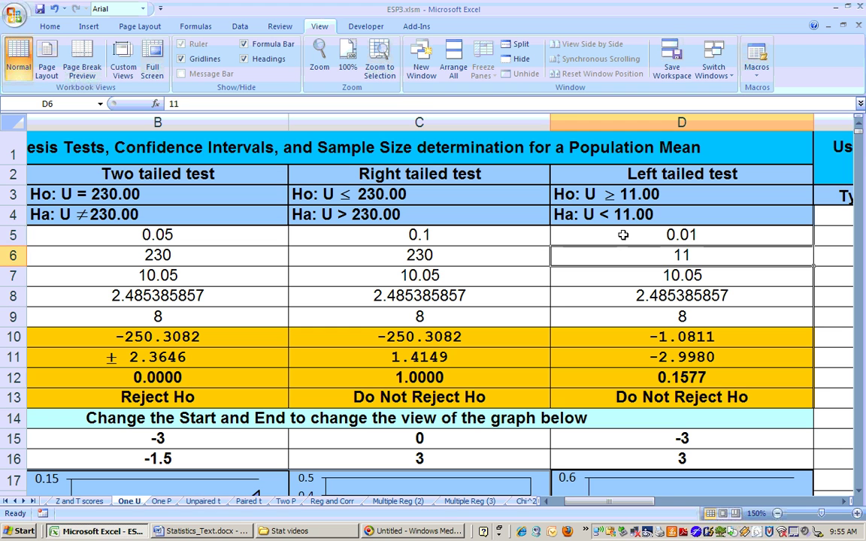
Examine the left tailed test's p-value and decision against its sample mean and alpha level
click(721, 373)
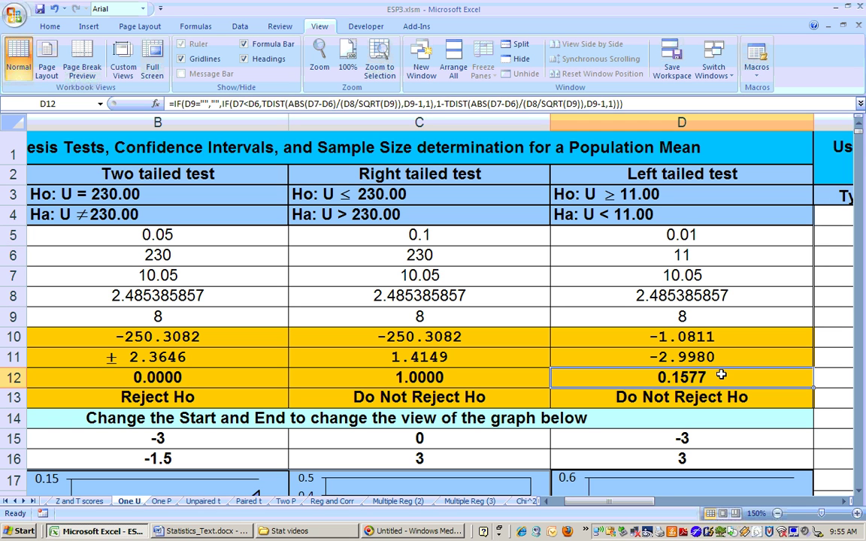
click(693, 402)
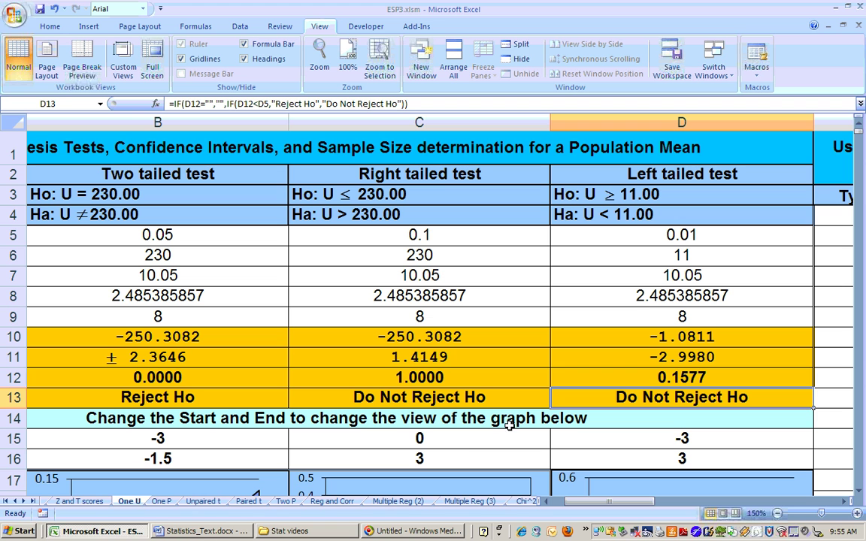
click(680, 276)
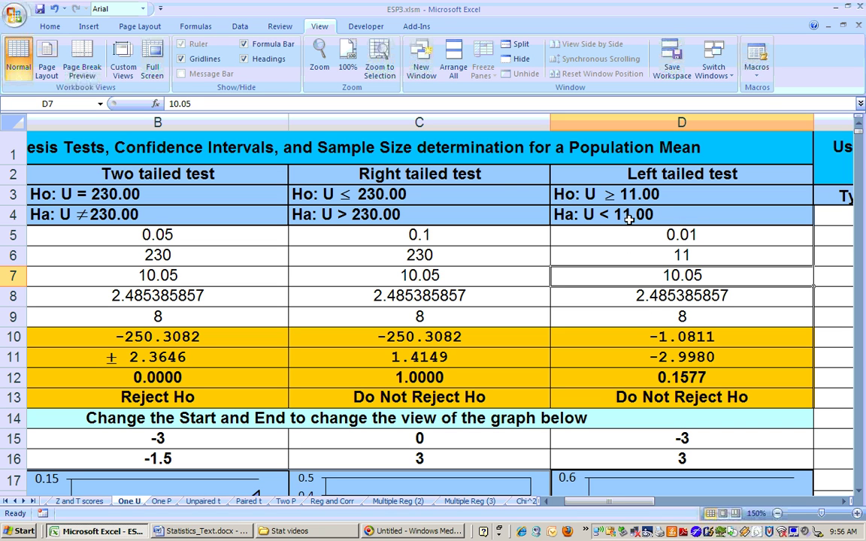
click(701, 238)
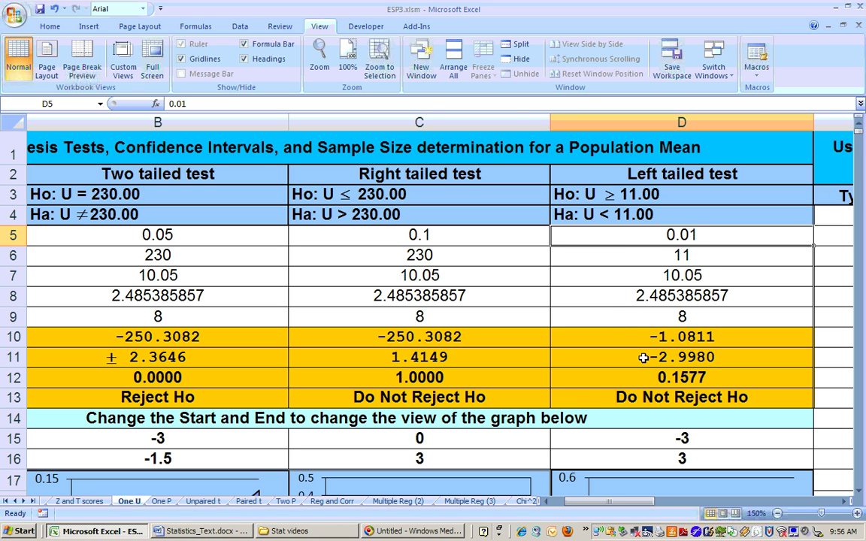
click(593, 379)
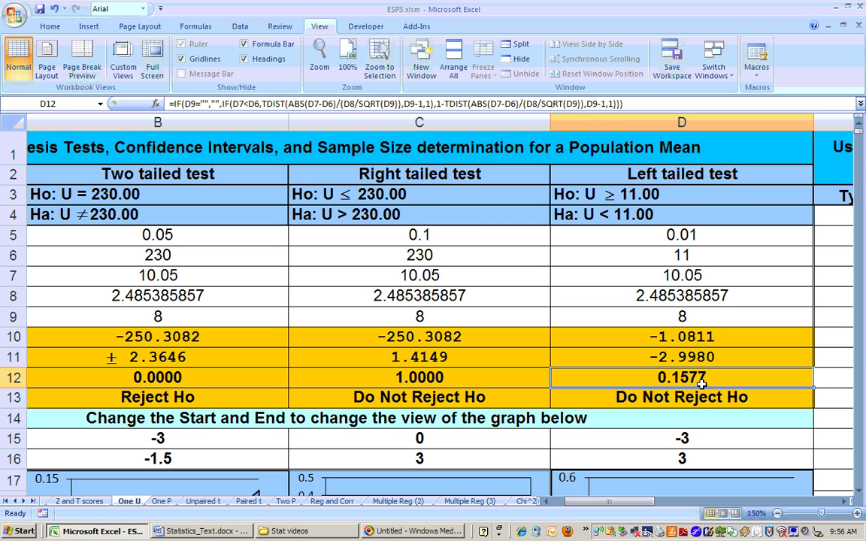
Set the left tailed test's alpha level in D5 to 0.1 and check the alternative hypothesis against the sample mean
click(674, 239)
text(.1)
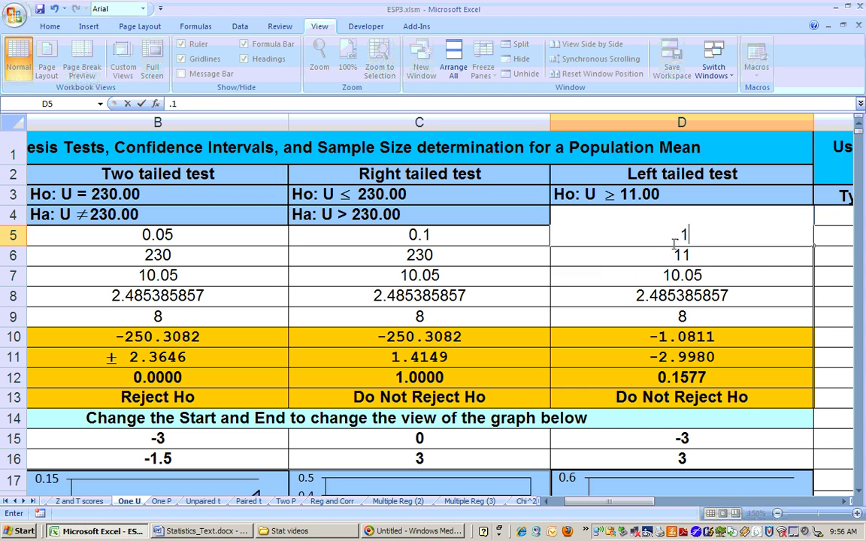
key(Return)
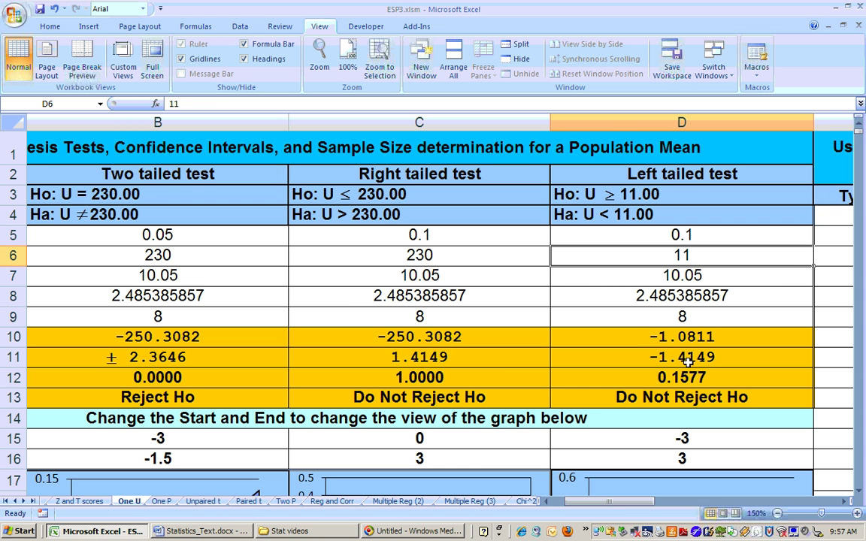
click(605, 215)
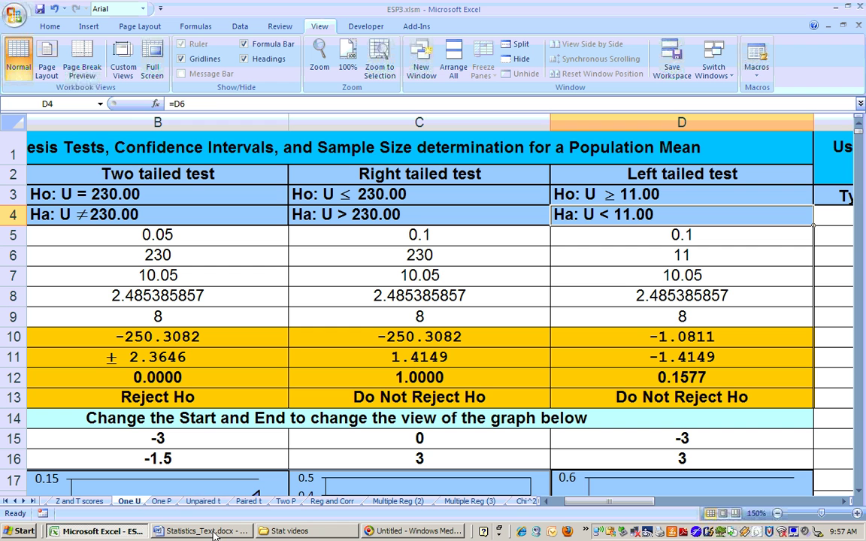
click(624, 273)
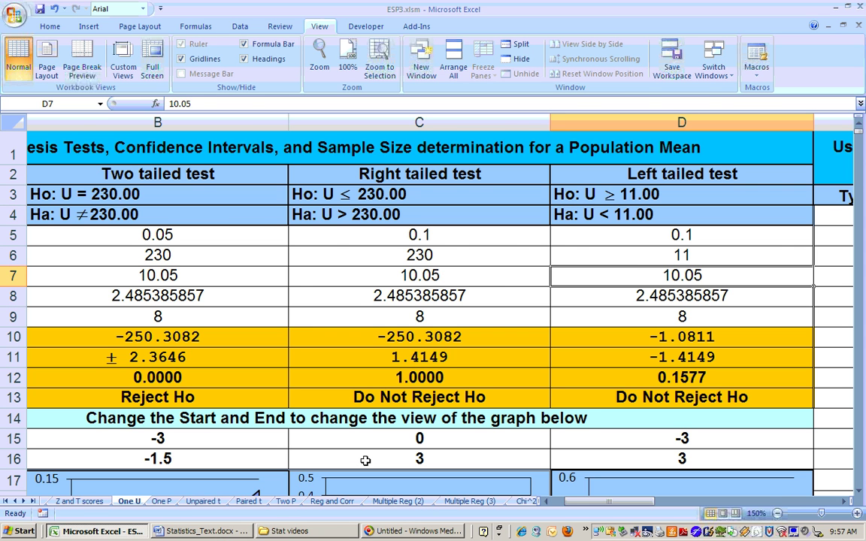
Switch to the Word document Statistics_Text.docx and read the example's left tailed test table, conclusion and summary
click(232, 533)
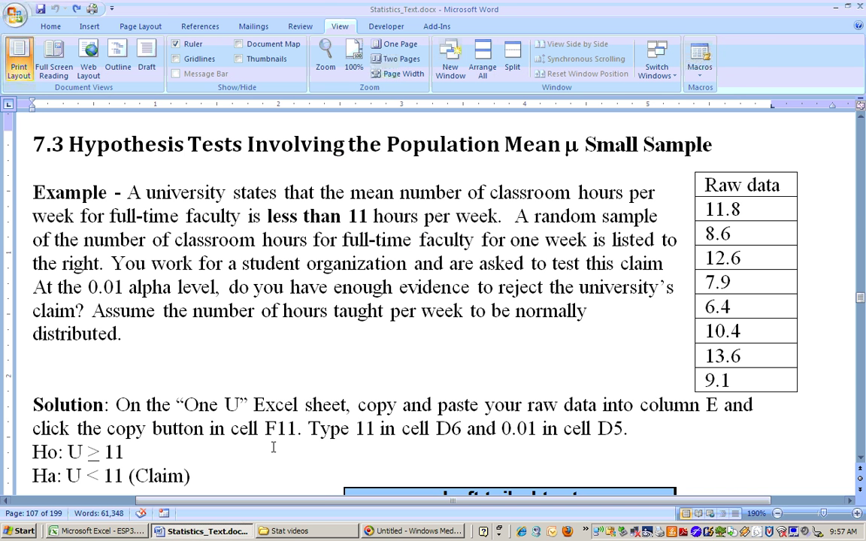
scroll(862, 458, down, 2)
click(862, 460)
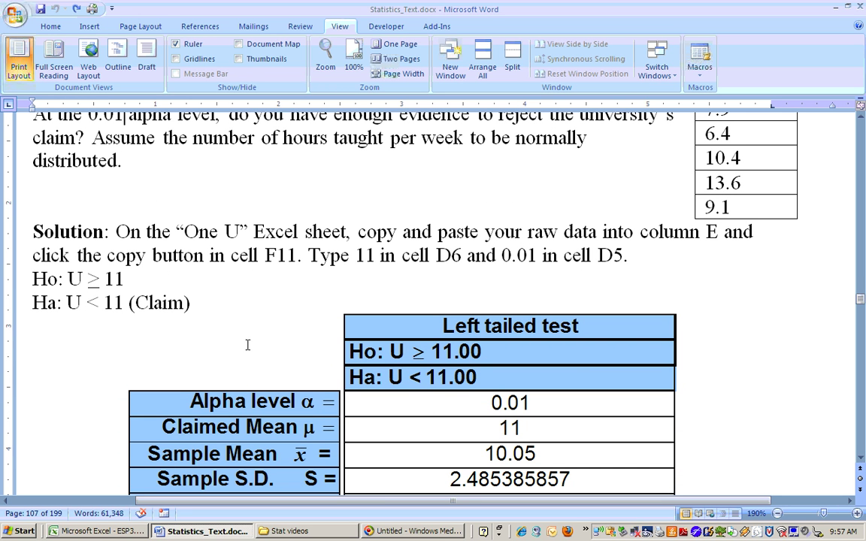
click(860, 459)
click(860, 460)
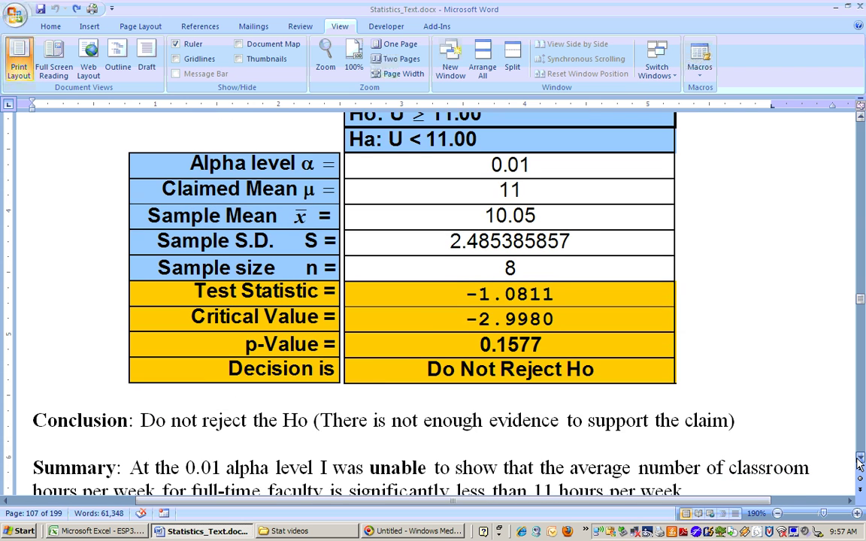
click(861, 460)
click(860, 460)
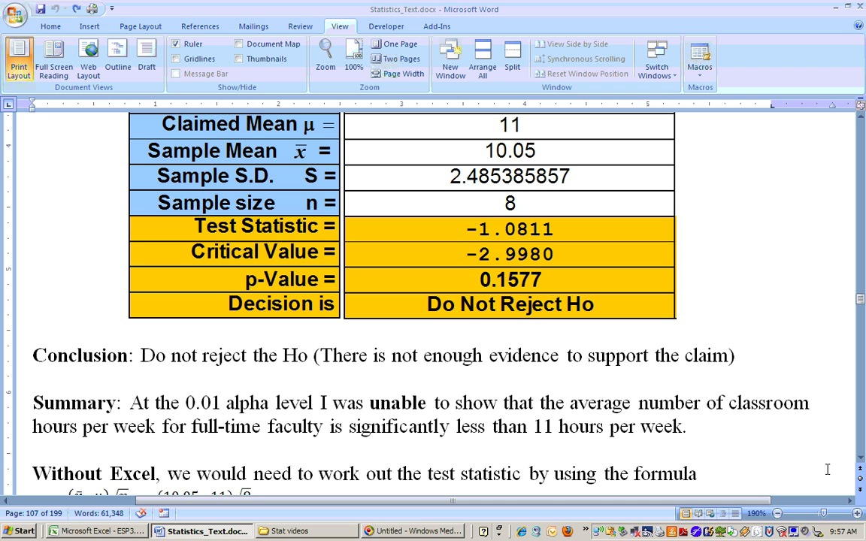
Examine the "Without Excel" section's test statistic formula and critical value explanation
click(861, 463)
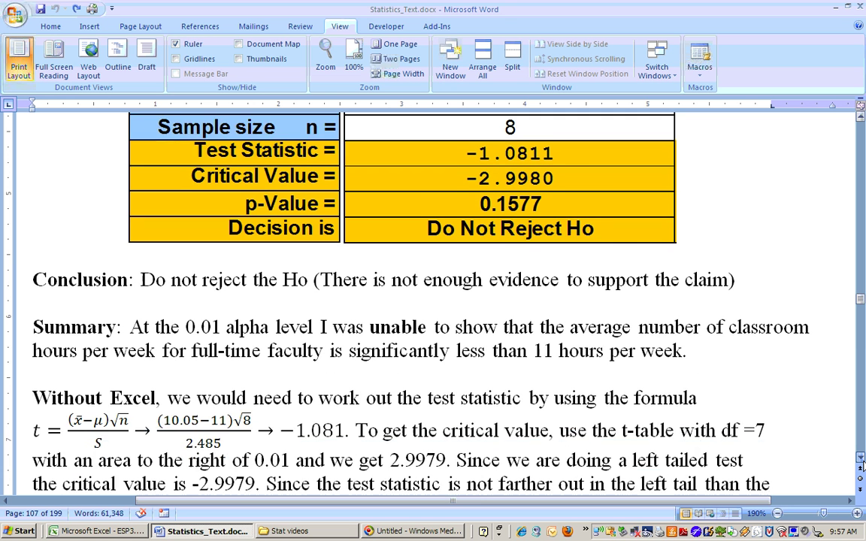
click(861, 463)
click(862, 463)
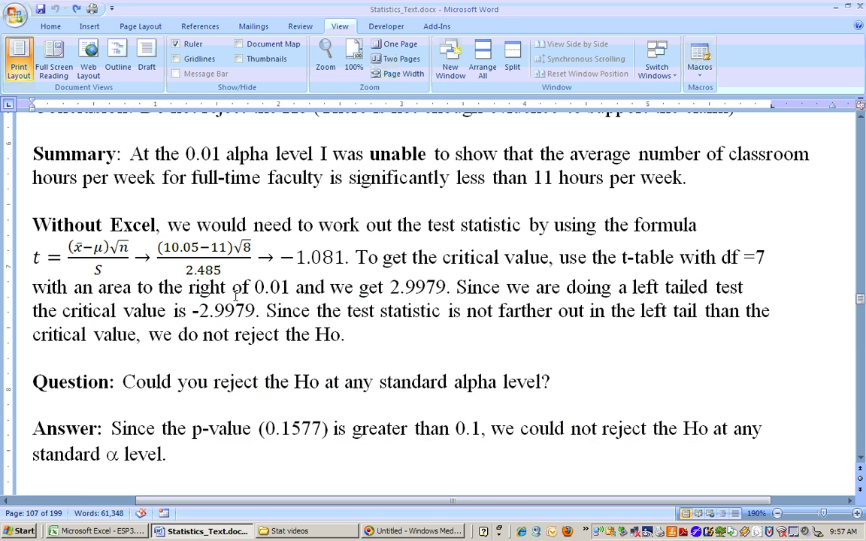
click(70, 245)
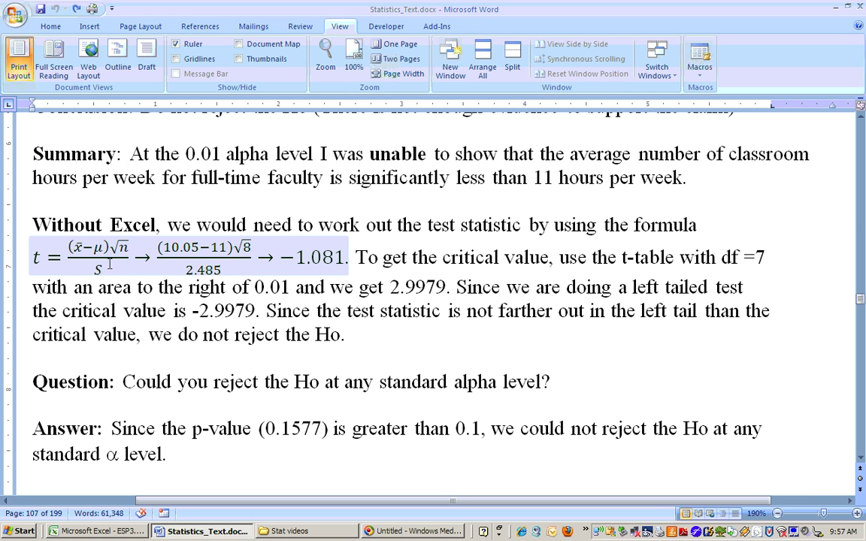
click(308, 278)
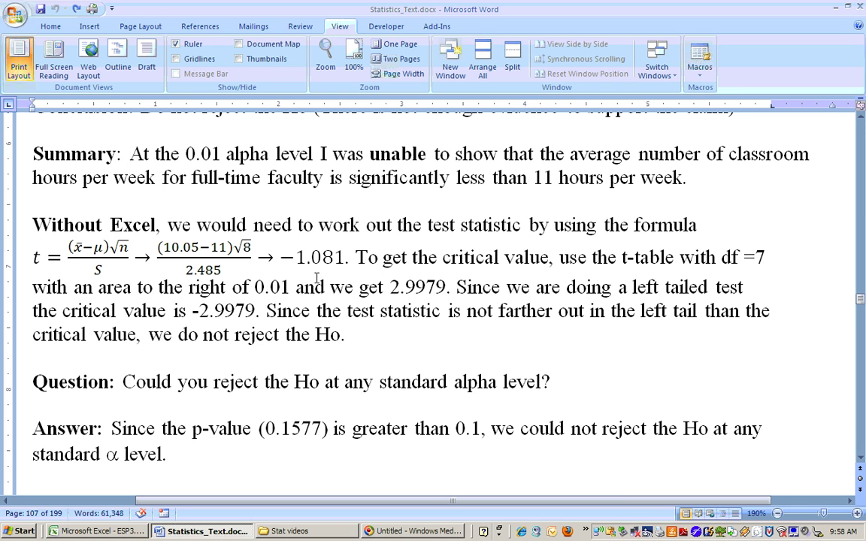
click(308, 240)
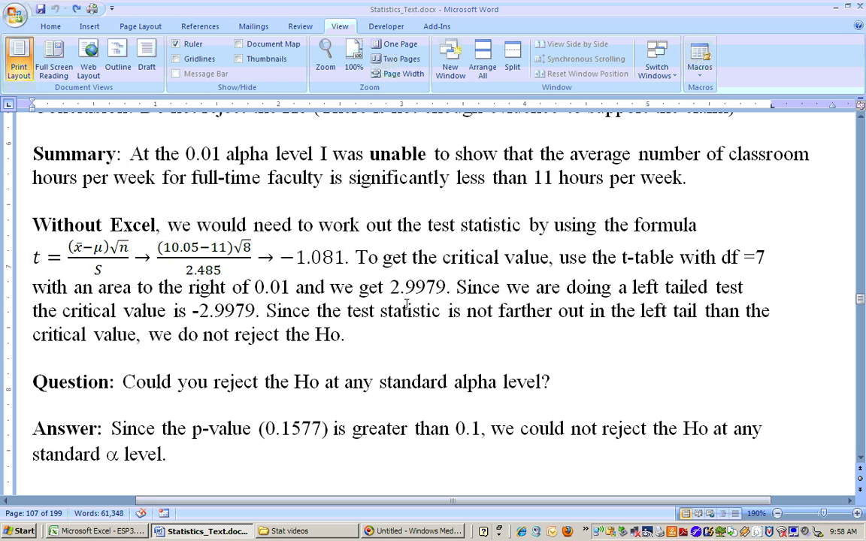